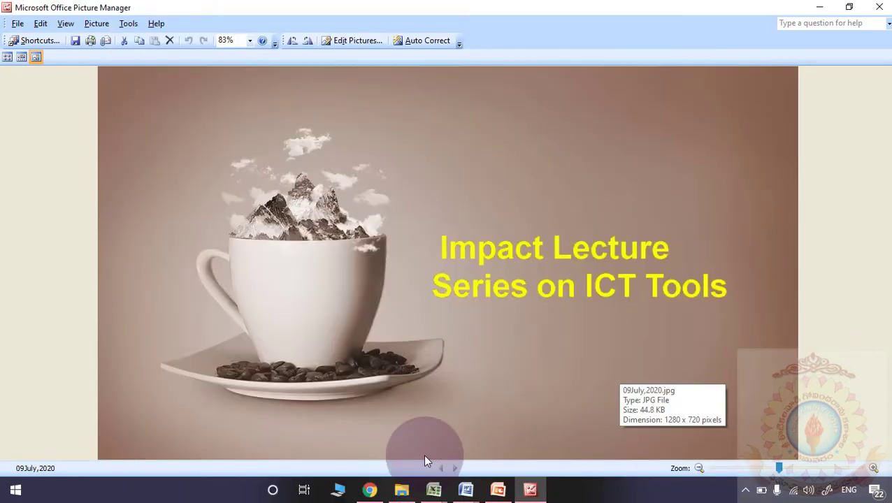
- Search Google for 'apowersoft' in a new Chrome tab, then return to the Apowersoft recorder page
{"action": "left_click", "coordinate": [370, 491]}
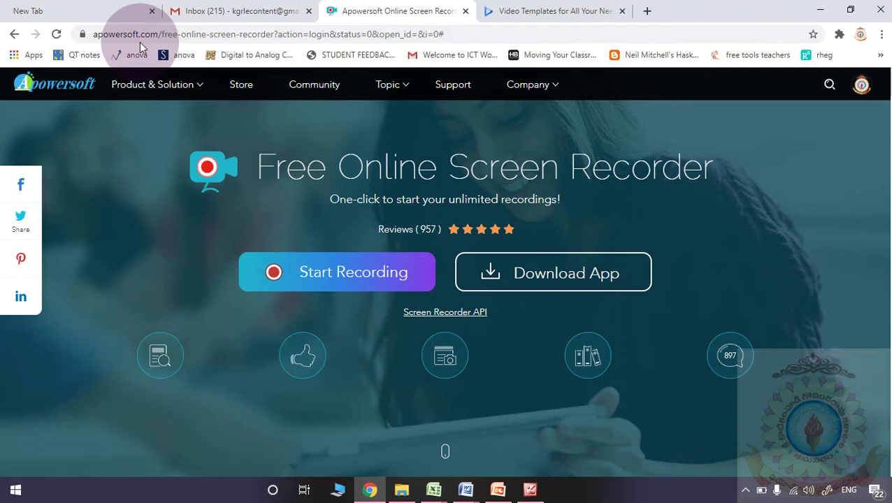
{"action": "left_click", "coordinate": [647, 12]}
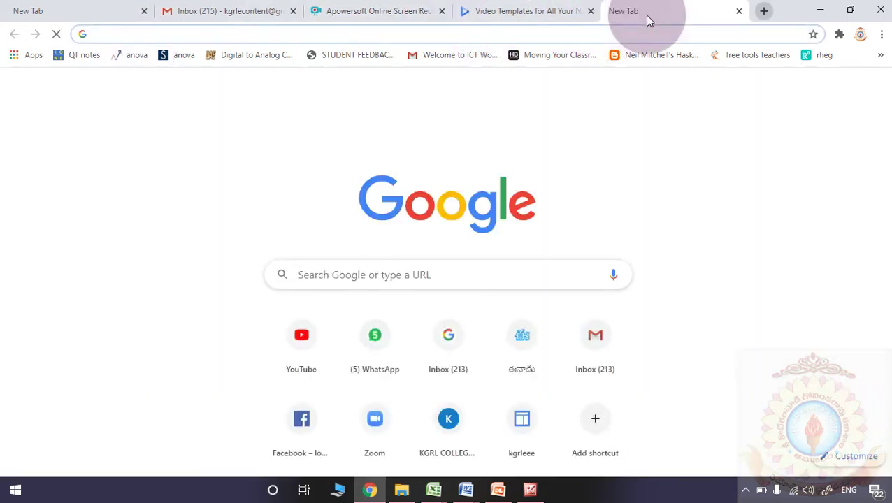
{"action": "type", "text": "ap"}
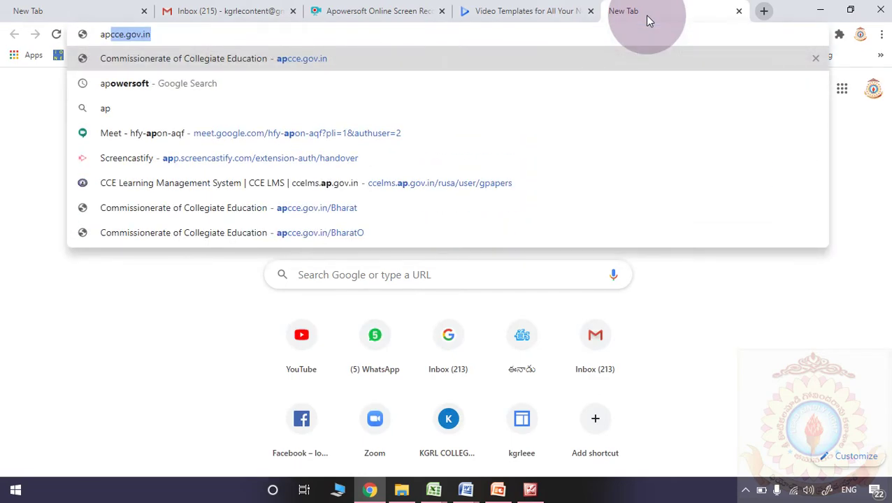
{"action": "type", "text": "o"}
{"action": "key", "text": "Return"}
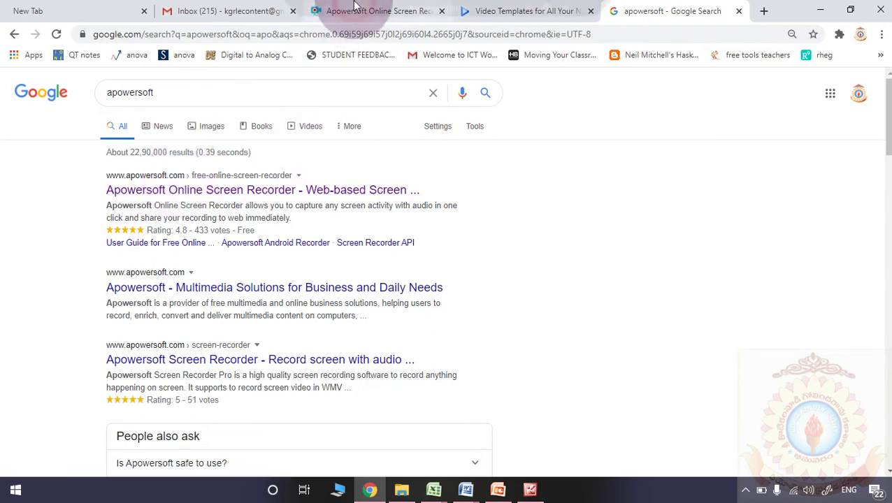
{"action": "left_click", "coordinate": [334, 15]}
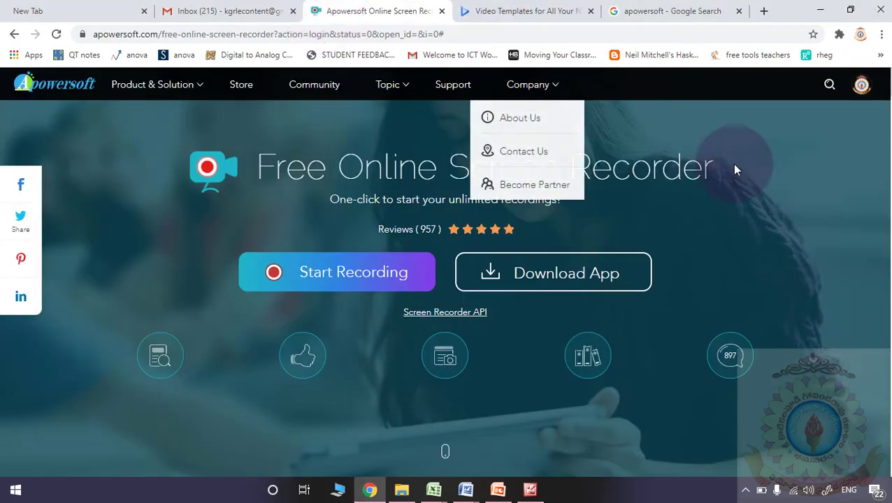
- Check which account is signed in using the account dropdown on the recorder page
{"action": "left_click", "coordinate": [862, 85]}
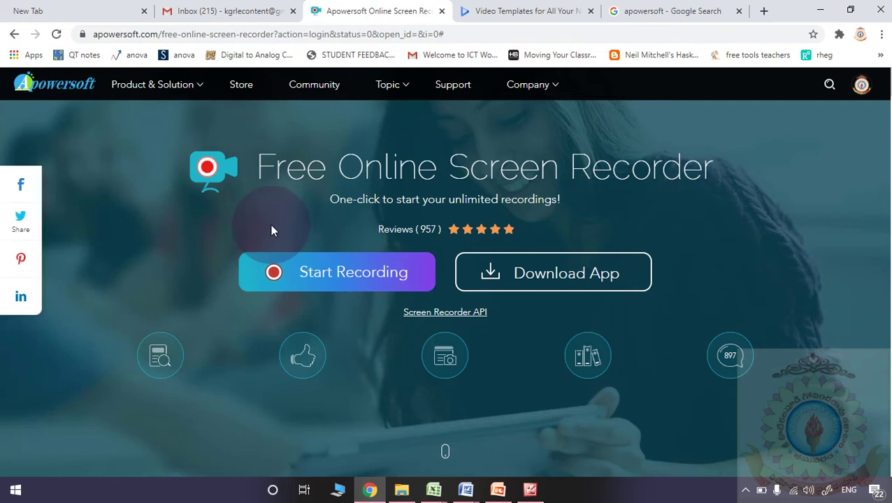
- Launch the online recorder and select HD WebCam as its web camera
{"action": "left_click", "coordinate": [315, 272]}
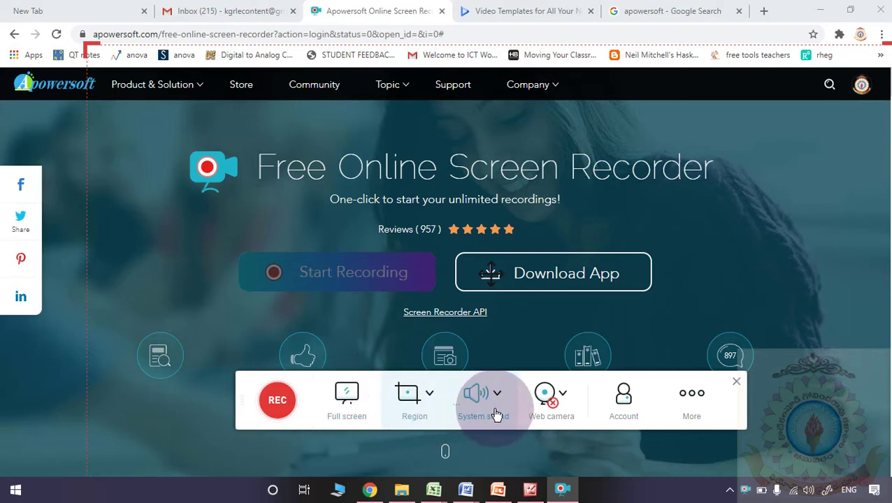
{"action": "left_click", "coordinate": [560, 404]}
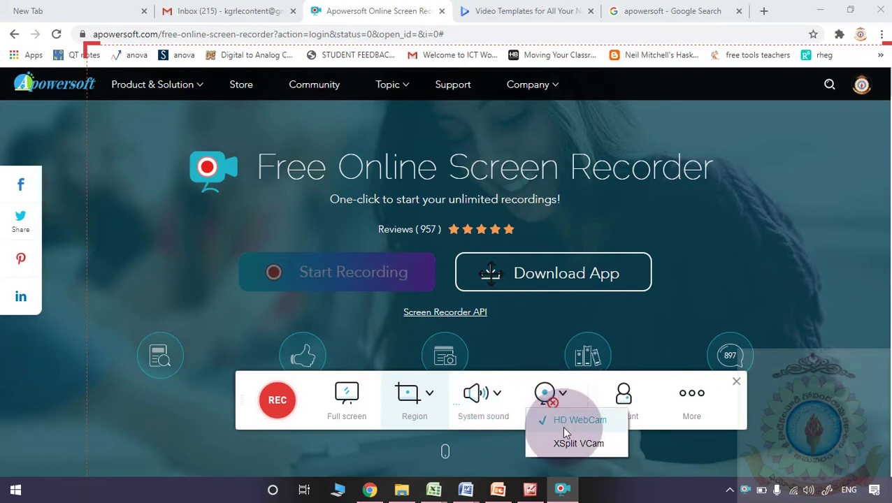
{"action": "left_click", "coordinate": [562, 424]}
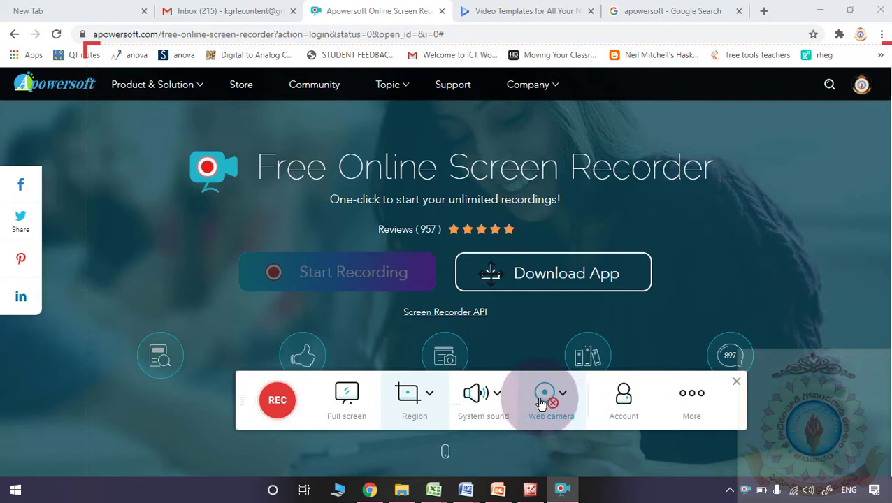
{"action": "left_click", "coordinate": [562, 400]}
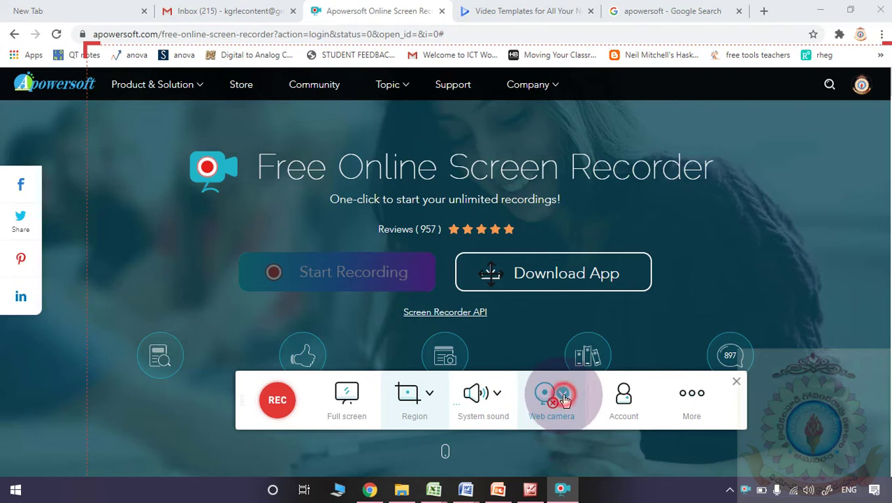
{"action": "left_click", "coordinate": [563, 399]}
{"action": "left_click", "coordinate": [566, 419]}
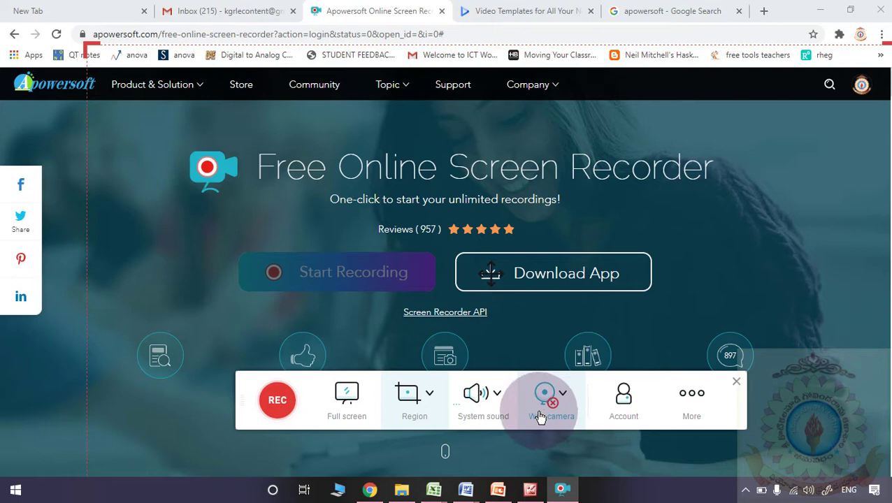
- Frame the Impact Lecture Series title picture with a 1080 x 666 capture region
{"action": "left_click", "coordinate": [531, 495]}
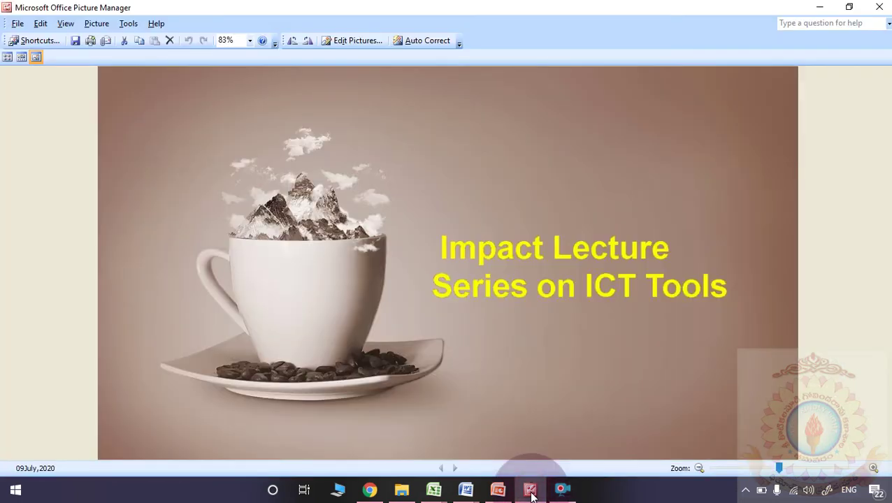
{"action": "left_click", "coordinate": [571, 492]}
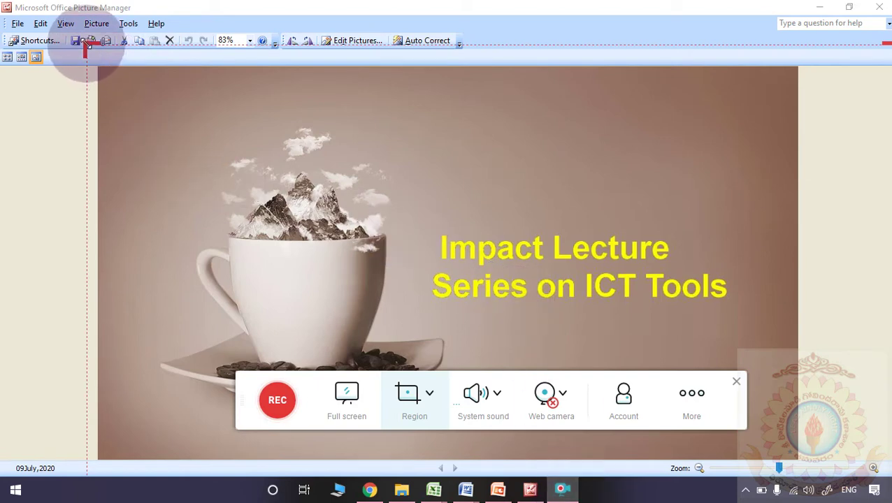
{"action": "left_click_drag", "start_coordinate": [85, 44], "coordinate": [99, 60]}
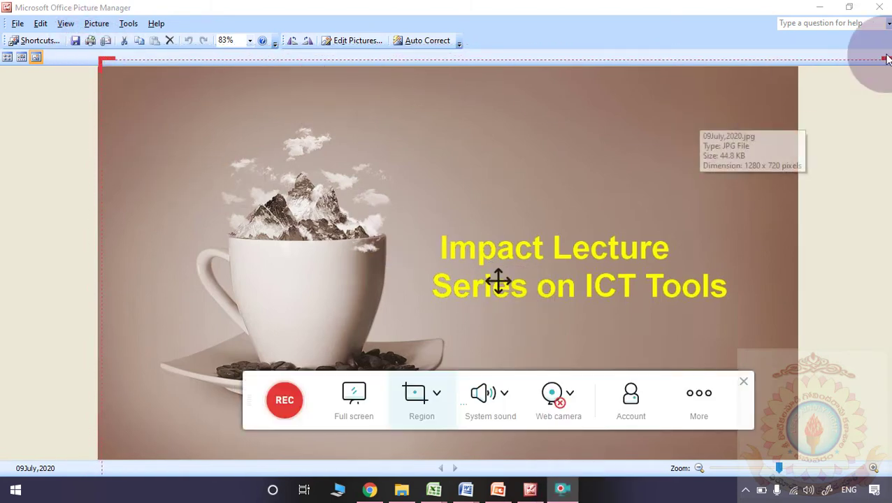
{"action": "left_click_drag", "start_coordinate": [886, 60], "coordinate": [810, 66]}
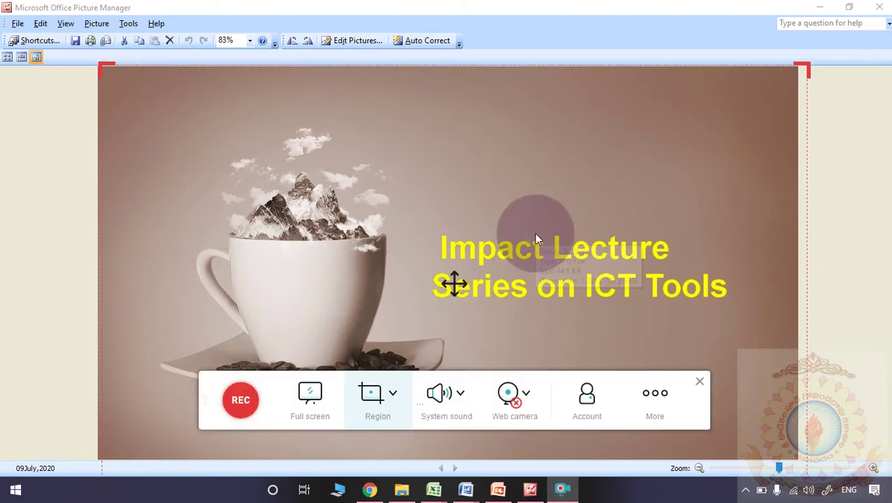
{"action": "left_click", "coordinate": [665, 400]}
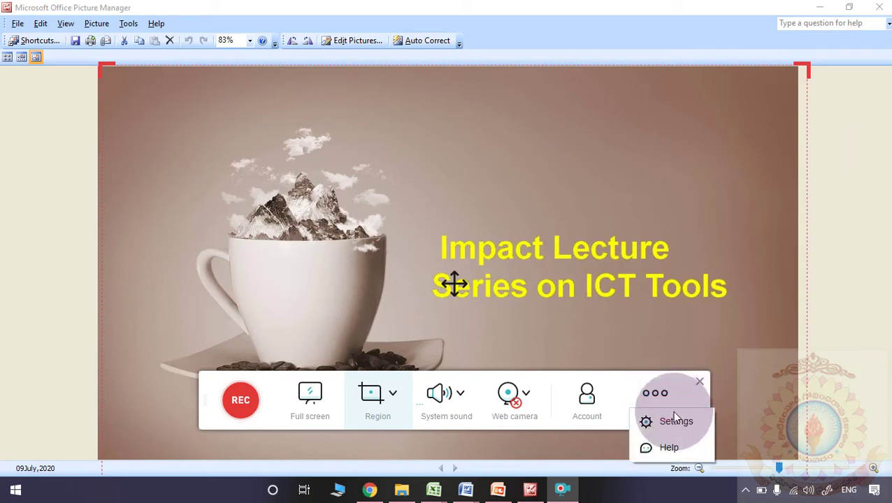
- Start recording and pick the dark blue freehand pen from the annotation tools
{"action": "left_click", "coordinate": [240, 406]}
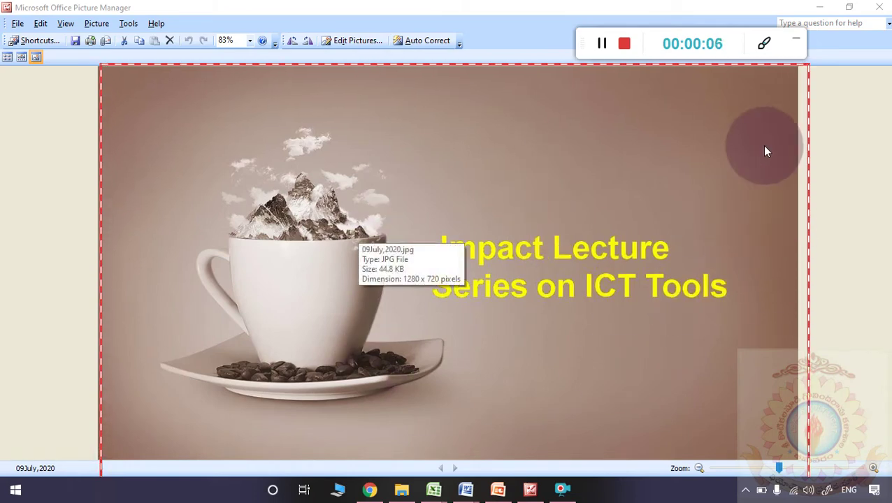
{"action": "left_click", "coordinate": [766, 46]}
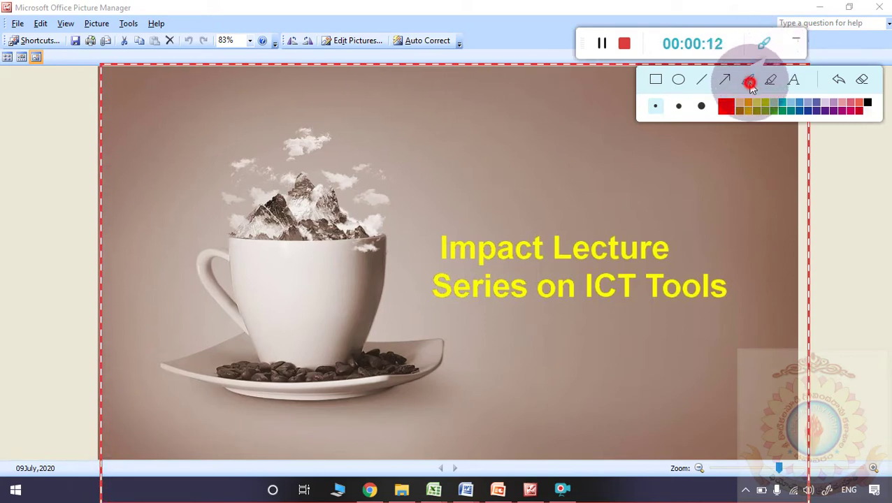
{"action": "left_click", "coordinate": [748, 82]}
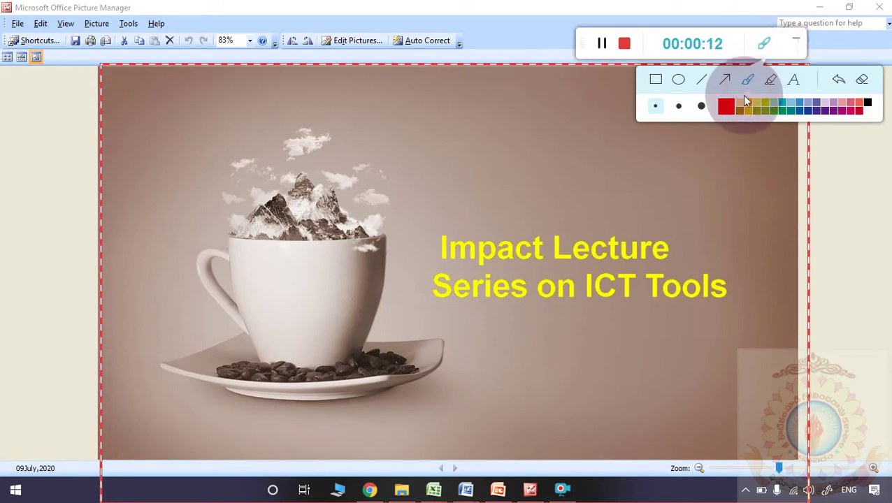
{"action": "left_click", "coordinate": [805, 110]}
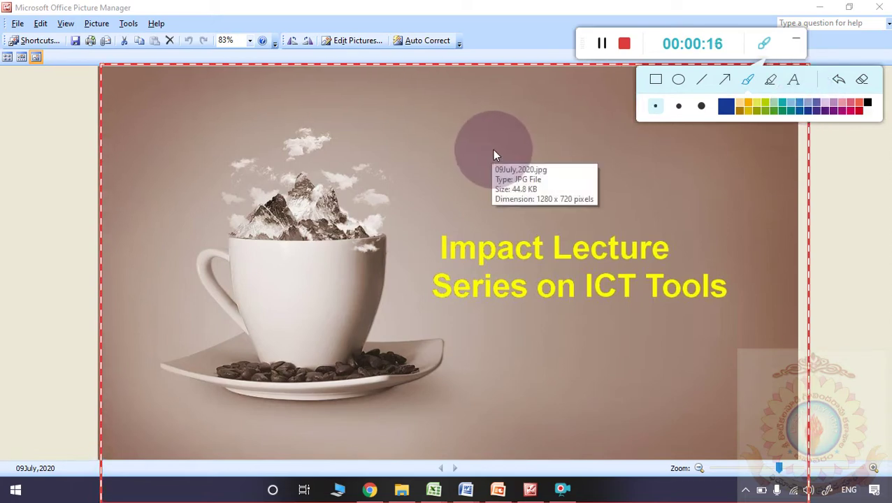
- Scribble dark blue freehand lines across the picture's clouds, mountain and cup
{"action": "mouse_move", "coordinate": [493, 151]}
{"action": "left_mouse_down"}
{"action": "mouse_move", "coordinate": [647, 144]}
{"action": "mouse_move", "coordinate": [383, 208]}
{"action": "mouse_move", "coordinate": [470, 302]}
{"action": "left_mouse_up"}
{"action": "mouse_move", "coordinate": [548, 321]}
{"action": "left_mouse_down"}
{"action": "mouse_move", "coordinate": [293, 140]}
{"action": "mouse_move", "coordinate": [429, 253]}
{"action": "mouse_move", "coordinate": [583, 225]}
{"action": "mouse_move", "coordinate": [285, 340]}
{"action": "mouse_move", "coordinate": [467, 297]}
{"action": "mouse_move", "coordinate": [247, 195]}
{"action": "mouse_move", "coordinate": [407, 168]}
{"action": "mouse_move", "coordinate": [491, 221]}
{"action": "mouse_move", "coordinate": [613, 211]}
{"action": "mouse_move", "coordinate": [588, 329]}
{"action": "left_mouse_up"}
{"action": "mouse_move", "coordinate": [429, 313]}
{"action": "left_mouse_down"}
{"action": "mouse_move", "coordinate": [240, 175]}
{"action": "mouse_move", "coordinate": [279, 275]}
{"action": "mouse_move", "coordinate": [494, 334]}
{"action": "mouse_move", "coordinate": [655, 304]}
{"action": "mouse_move", "coordinate": [440, 325]}
{"action": "mouse_move", "coordinate": [379, 247]}
{"action": "mouse_move", "coordinate": [615, 271]}
{"action": "left_mouse_up"}
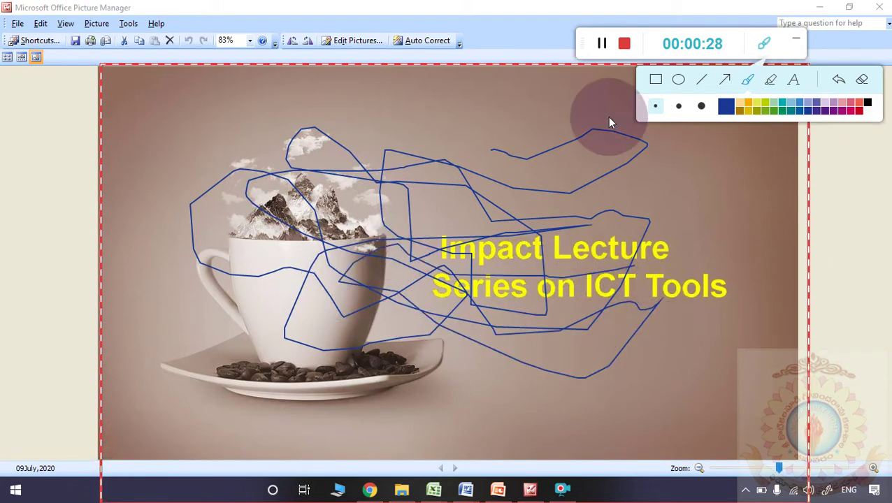
- Stop recording, save it as the video 20200727_151224.mp4, and close the preview window
{"action": "left_click", "coordinate": [625, 44]}
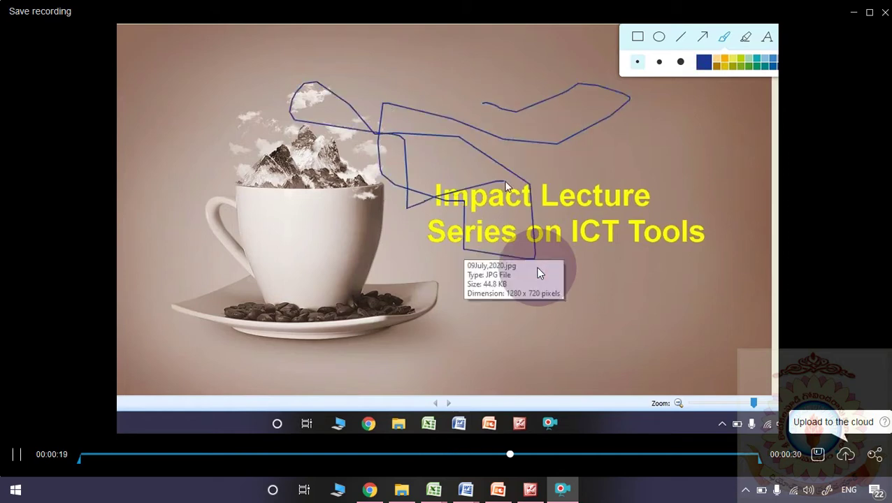
{"action": "left_click", "coordinate": [17, 456]}
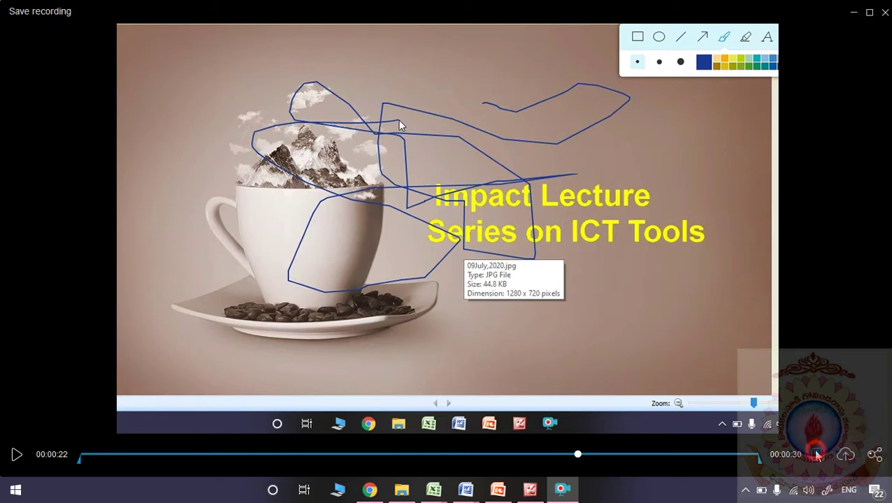
{"action": "left_click", "coordinate": [818, 455]}
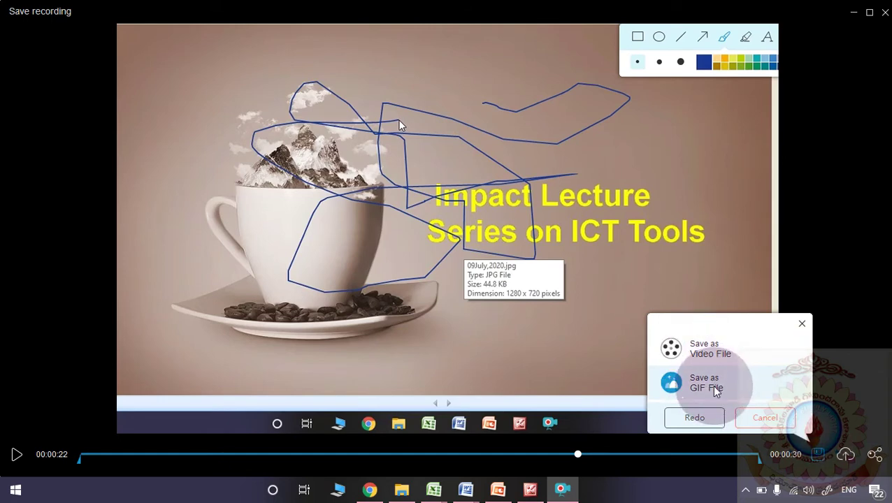
{"action": "left_click", "coordinate": [706, 357]}
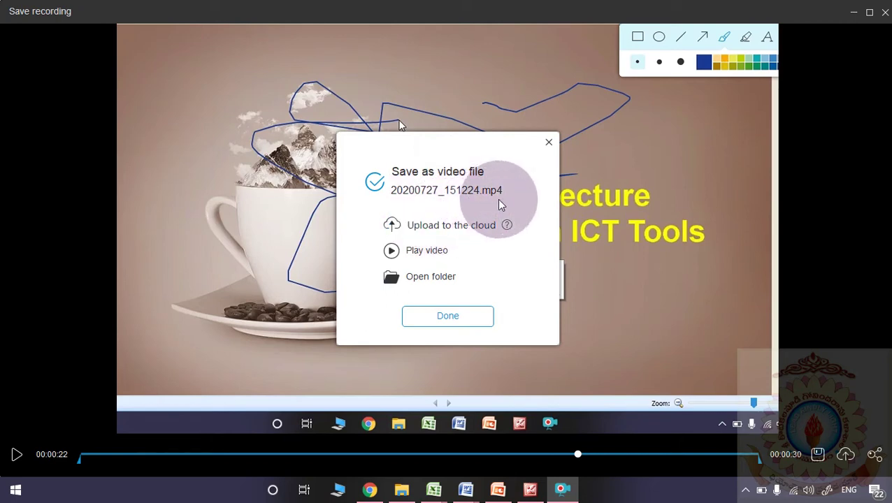
{"action": "left_click", "coordinate": [440, 316]}
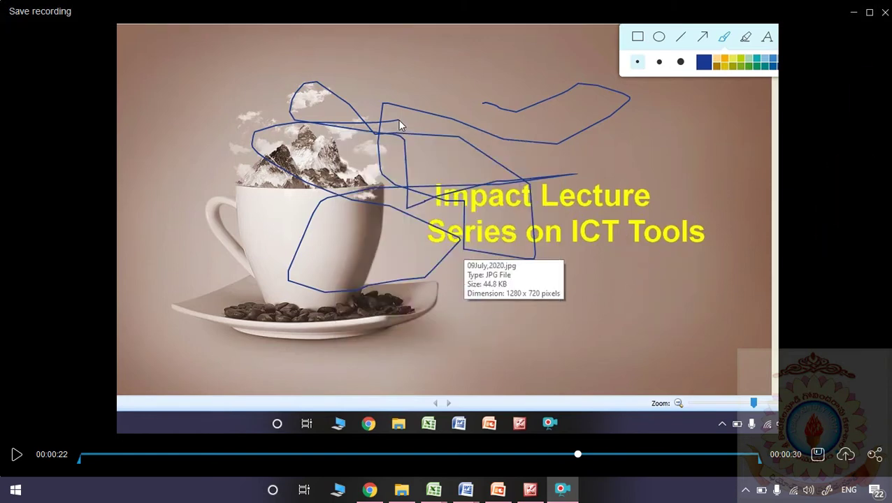
{"action": "left_click", "coordinate": [885, 12]}
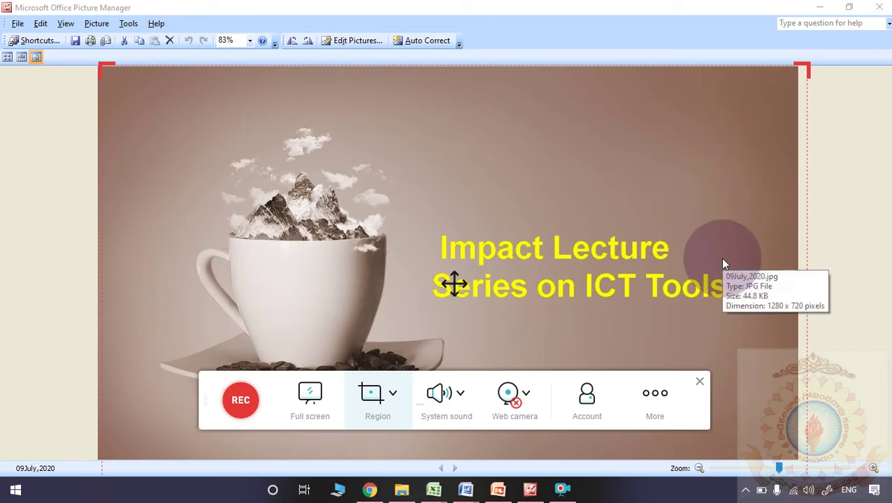
- Select the picture window as a new 800 x 632 recording region and list the audio sources
{"action": "left_click", "coordinate": [391, 408]}
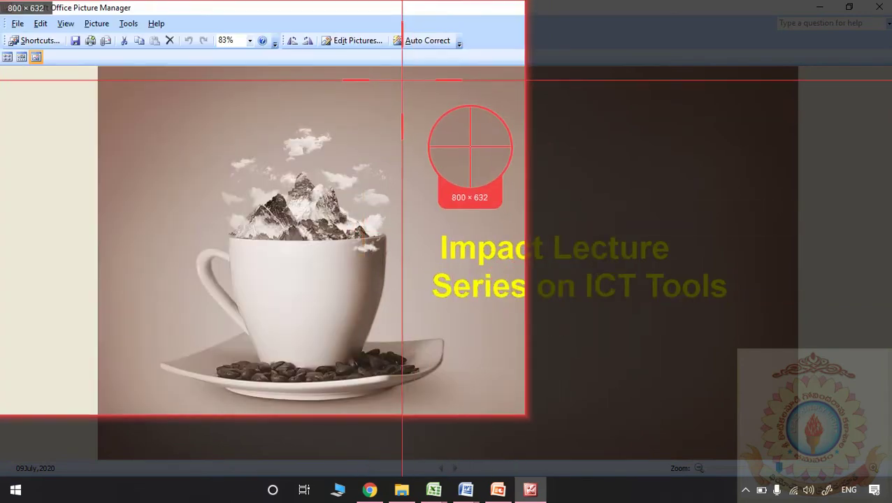
{"action": "left_click", "coordinate": [402, 81]}
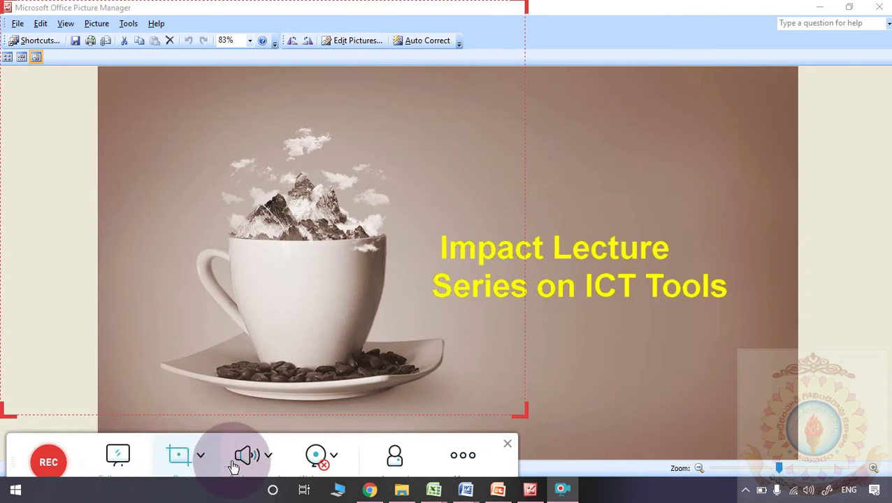
{"action": "left_click", "coordinate": [265, 464]}
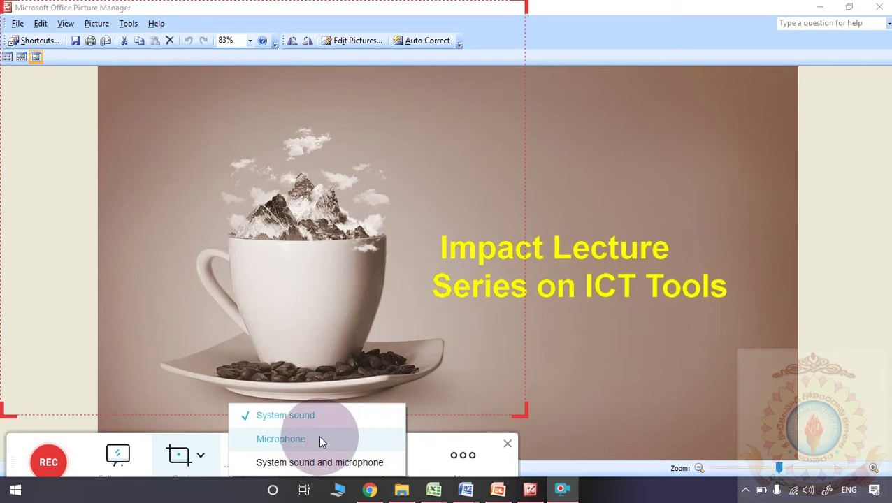
- Choose Microphone as the audio source, then bring the Apowersoft recorder page in Chrome forward
{"action": "left_click", "coordinate": [509, 448]}
{"action": "left_click", "coordinate": [508, 442]}
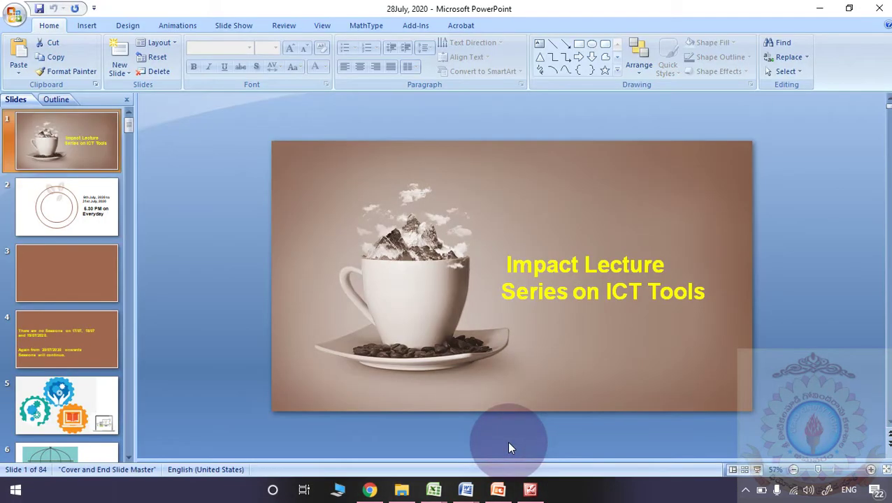
{"action": "left_click", "coordinate": [370, 489]}
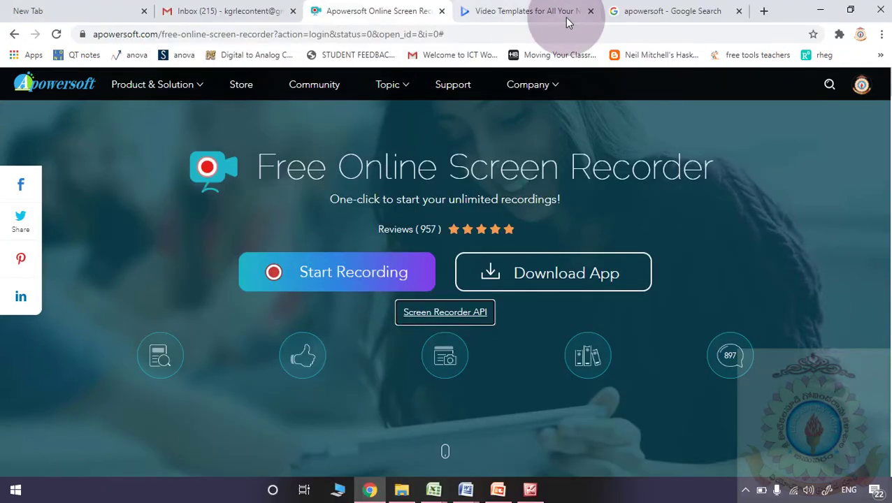
- On the apowersoft results tab, enter renderforest.com in the address bar
{"action": "left_click", "coordinate": [704, 10]}
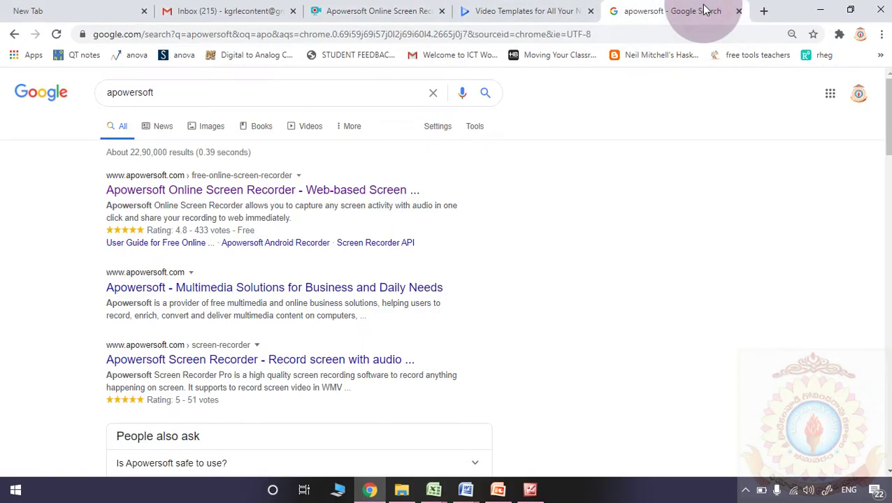
{"action": "left_click", "coordinate": [424, 33]}
{"action": "type", "text": "renderforest.com/templates#"}
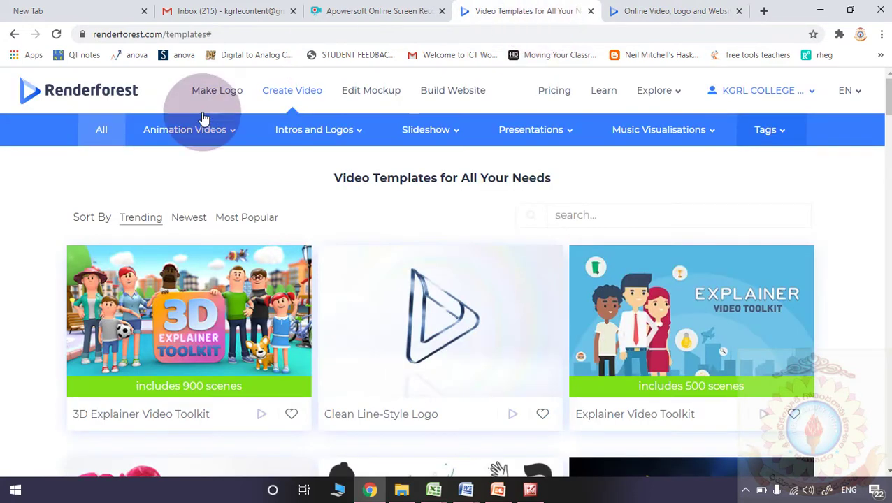
- Browse Renderforest's template categories and open the Whiteboard Animation Toolkit template
{"action": "mouse_move", "coordinate": [209, 131]}
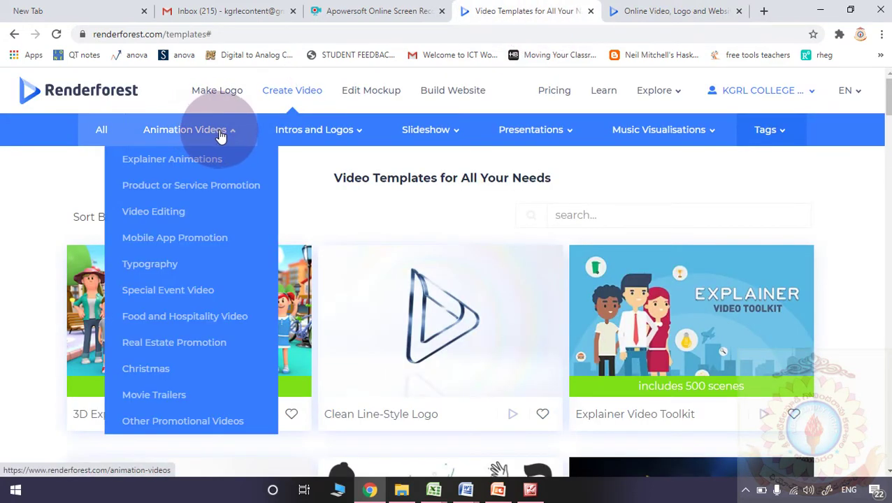
{"action": "mouse_move", "coordinate": [316, 139]}
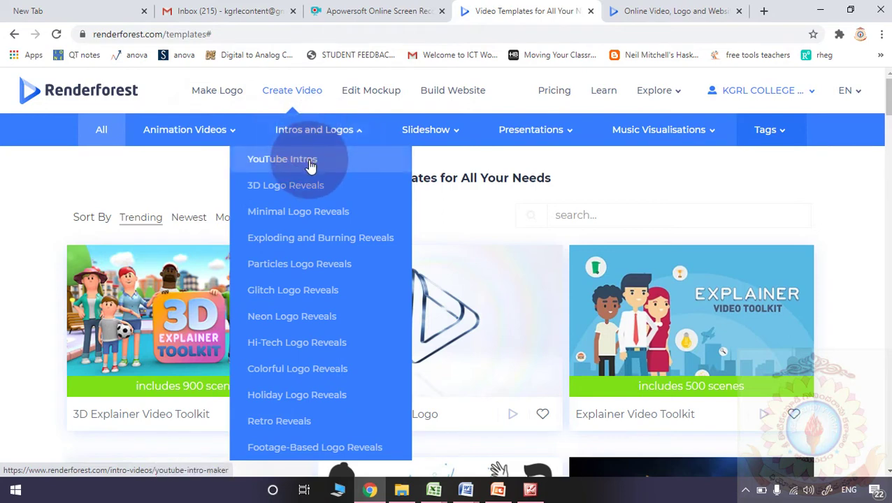
{"action": "mouse_move", "coordinate": [444, 140]}
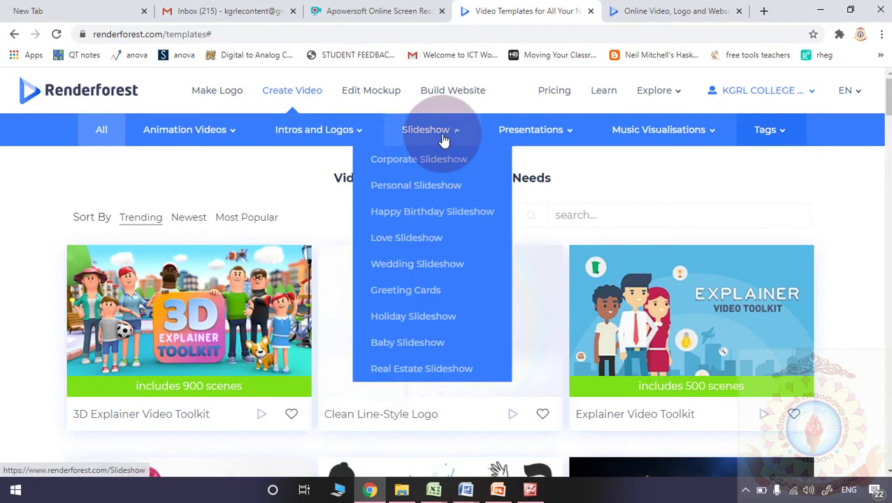
{"action": "mouse_move", "coordinate": [550, 138]}
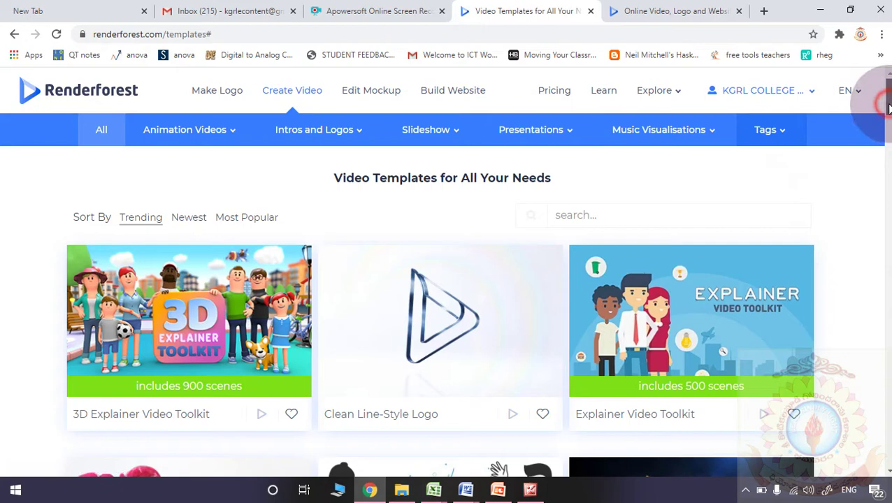
{"action": "left_click_drag", "start_coordinate": [888, 108], "coordinate": [888, 126]}
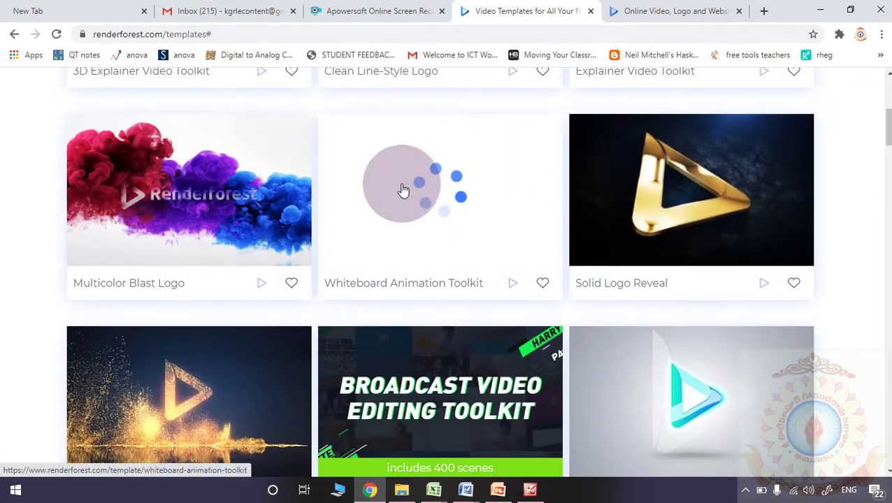
{"action": "left_click", "coordinate": [414, 203]}
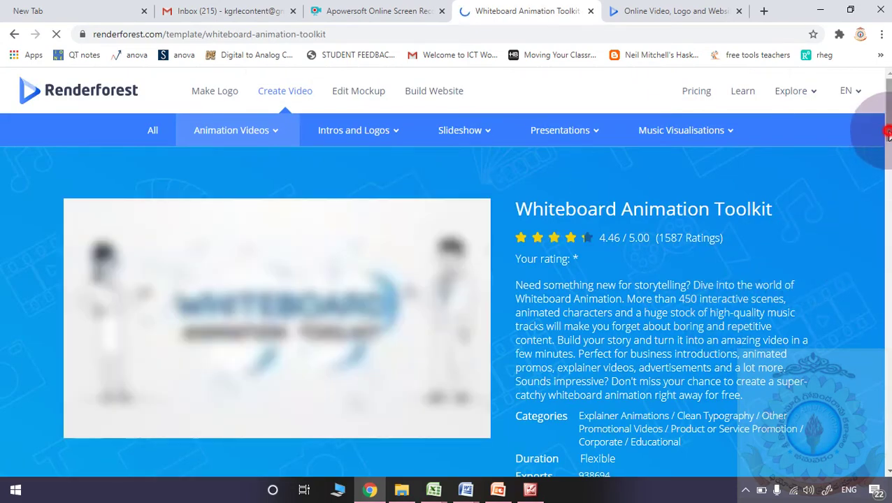
- Create a new video project from the Whiteboard Animation Toolkit template
{"action": "left_click_drag", "start_coordinate": [888, 131], "coordinate": [889, 144]}
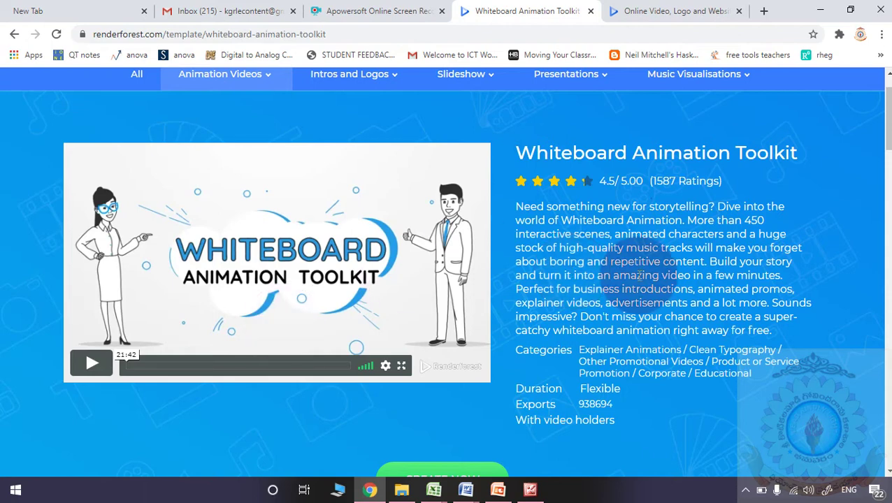
{"action": "scroll", "coordinate": [885, 119], "scroll_direction": "down", "scroll_amount": 2}
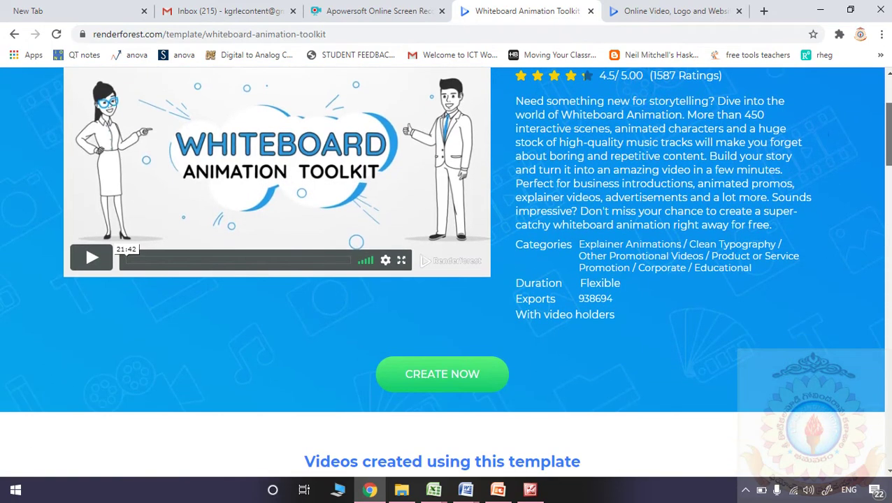
{"action": "left_click", "coordinate": [434, 375]}
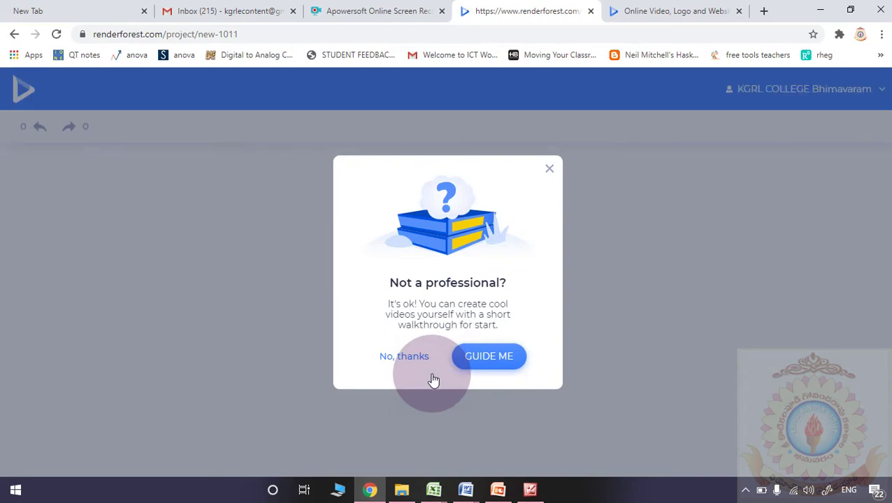
- Decline the walkthrough and insert the Waving man scene as the project's first scene
{"action": "left_click", "coordinate": [405, 358]}
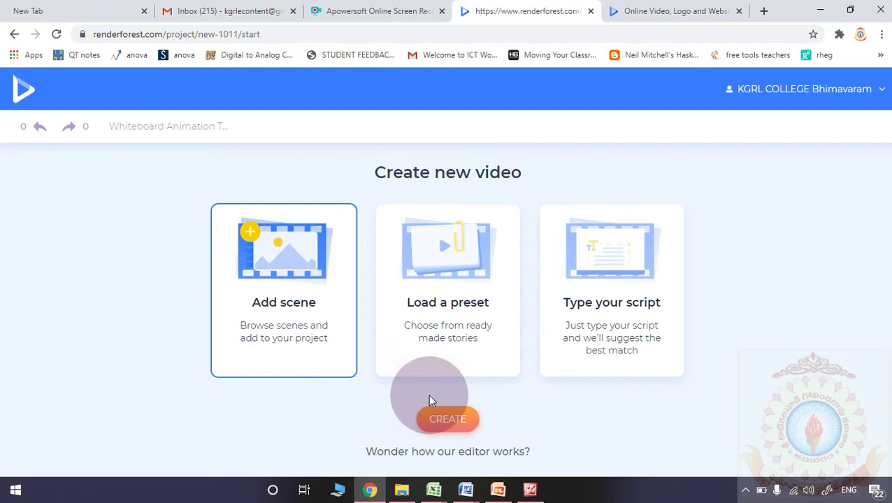
{"action": "left_click", "coordinate": [445, 421]}
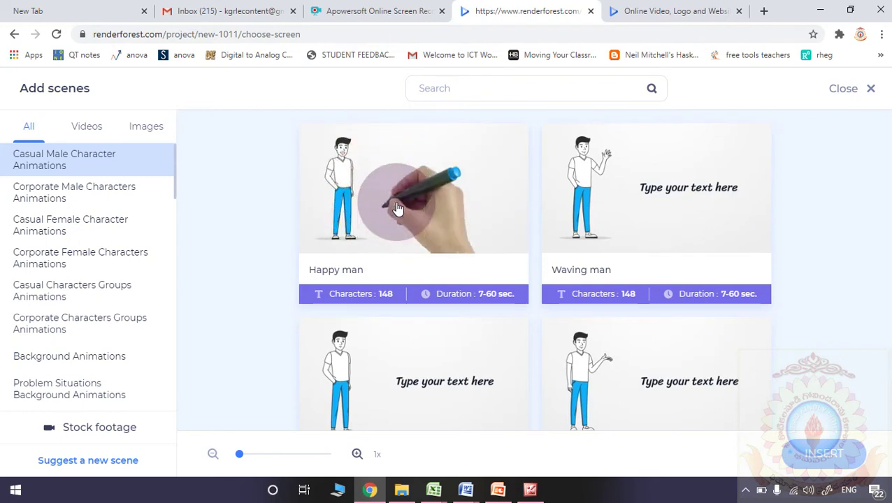
{"action": "left_click", "coordinate": [645, 195]}
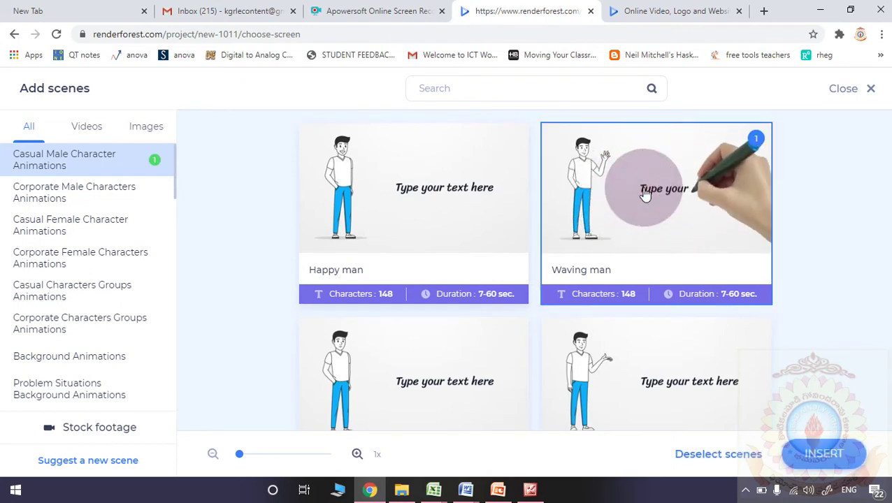
{"action": "left_click", "coordinate": [811, 454]}
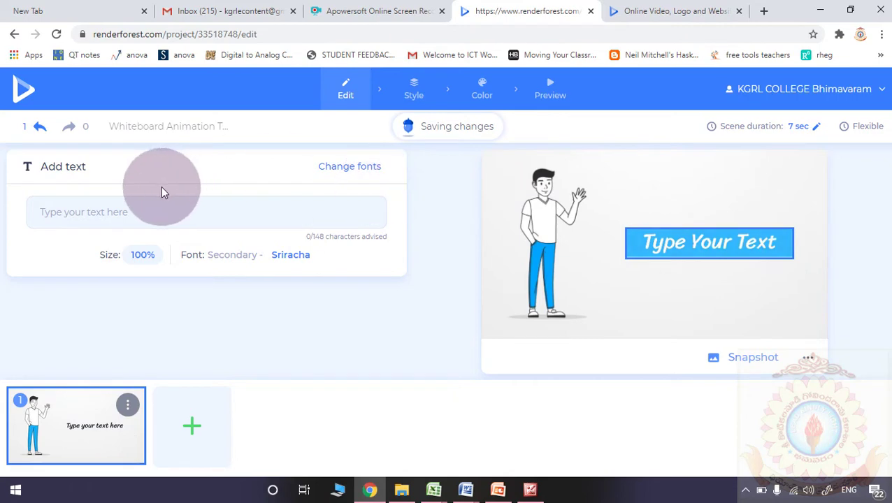
- Enter the caption 'Thank You all for participating in this programme', fixing a typo
{"action": "left_click", "coordinate": [137, 204]}
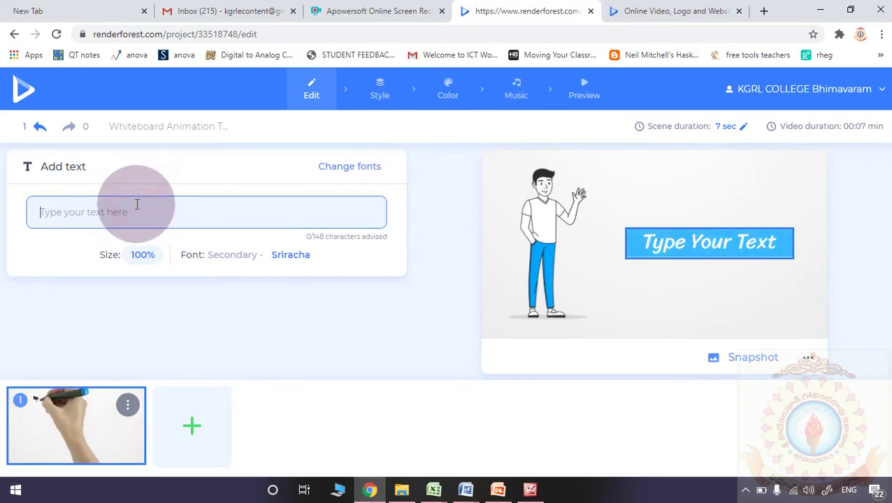
{"action": "type", "text": "Thanj"}
{"action": "key", "text": "BackSpace"}
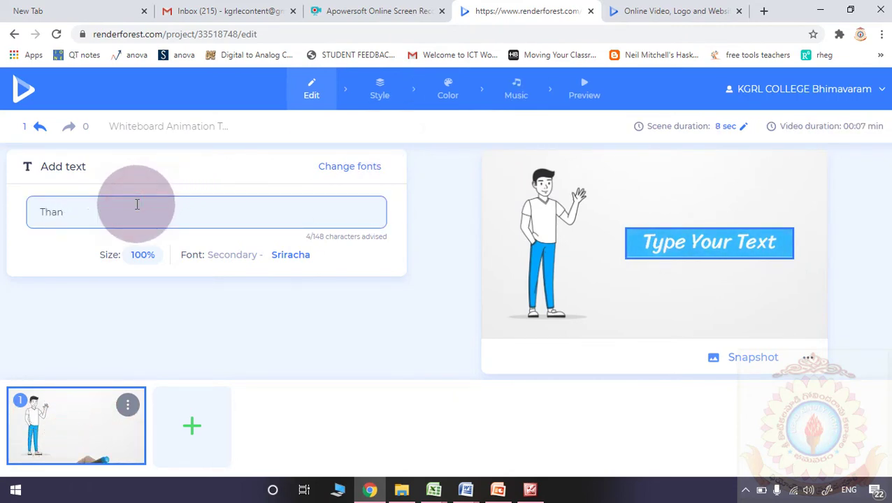
{"action": "type", "text": "k You"}
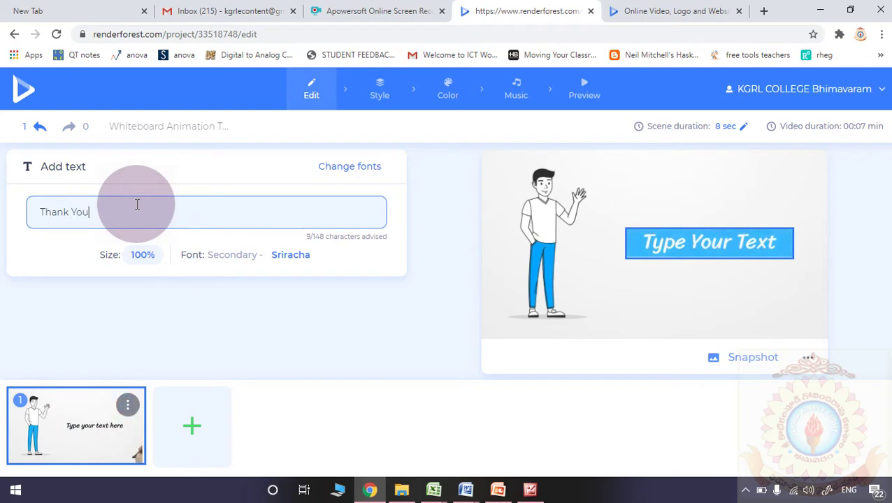
{"action": "type", "text": " all for"}
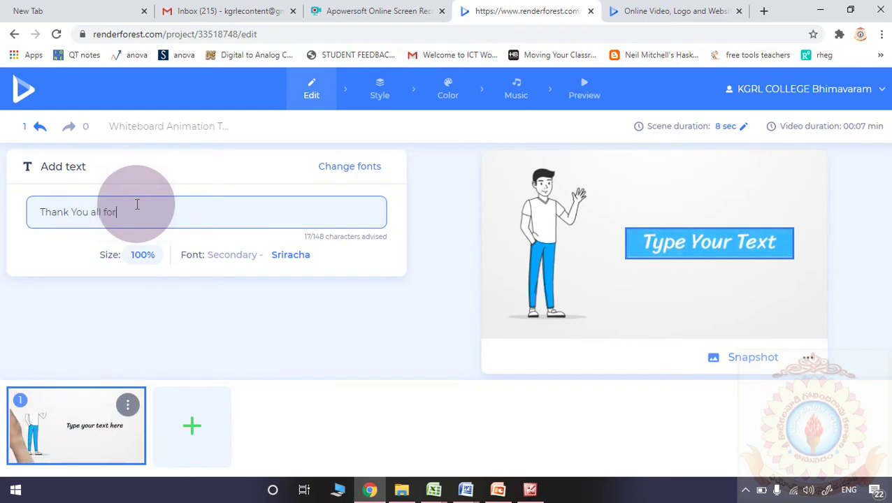
{"action": "type", "text": " partici"}
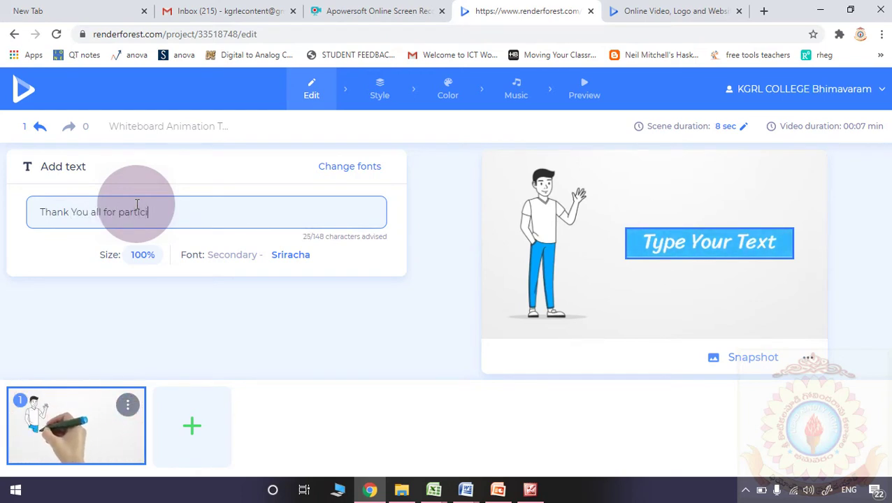
{"action": "type", "text": "pating in this p"}
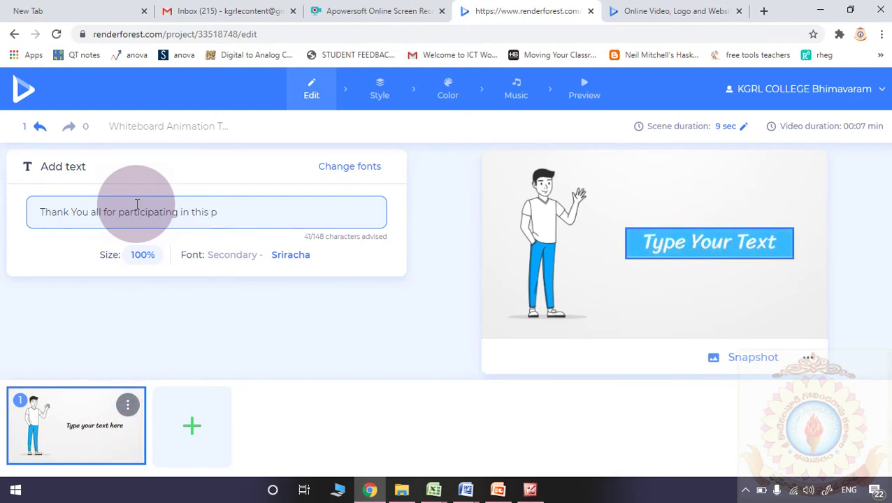
{"action": "type", "text": "rogramme"}
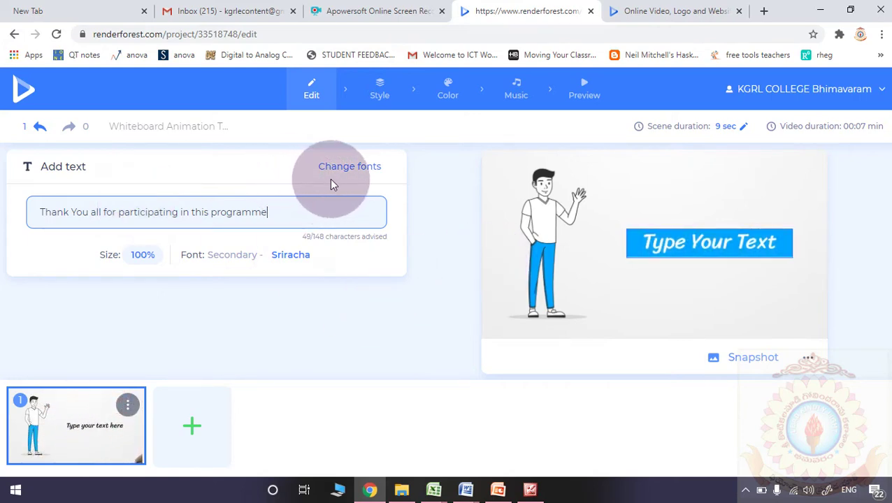
- Skip the font selection to keep the default font and reach the Color step
{"action": "left_click", "coordinate": [348, 167]}
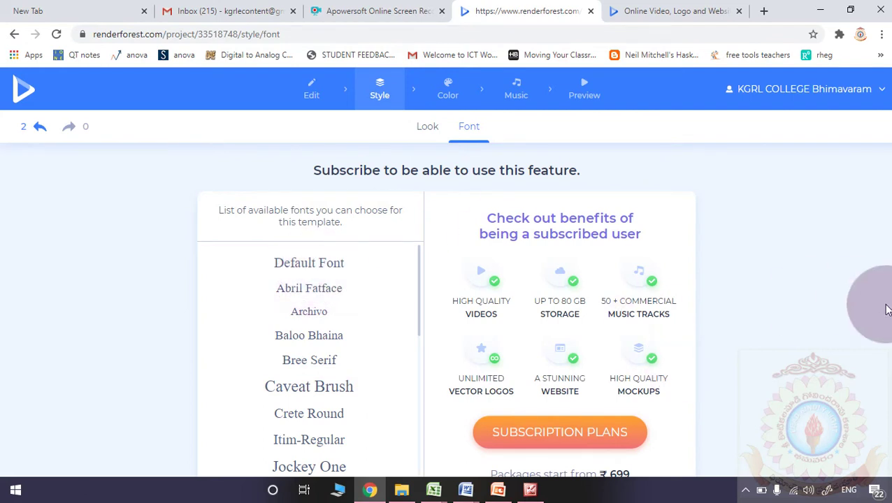
{"action": "scroll", "coordinate": [444, 314], "scroll_direction": "down", "scroll_amount": 1}
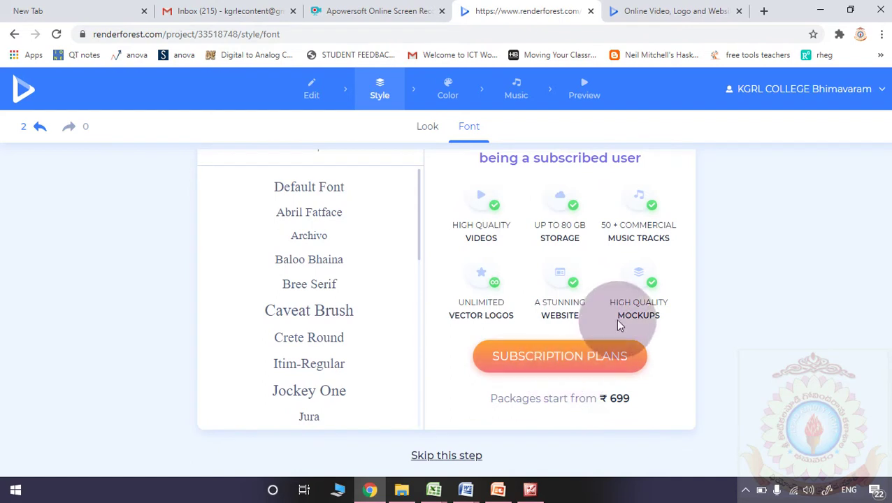
{"action": "left_click", "coordinate": [472, 457]}
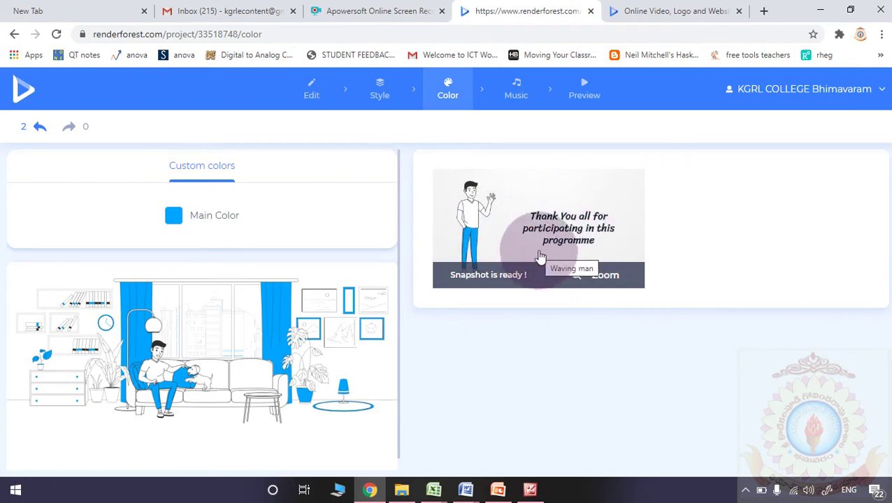
- Set the Main Color to bright green #1AFF00 and confirm the change
{"action": "left_click", "coordinate": [175, 217]}
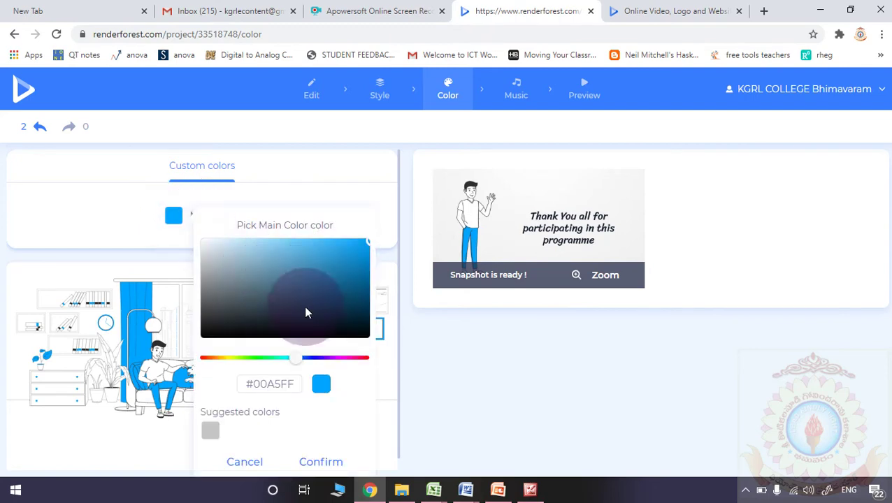
{"action": "left_click", "coordinate": [255, 359]}
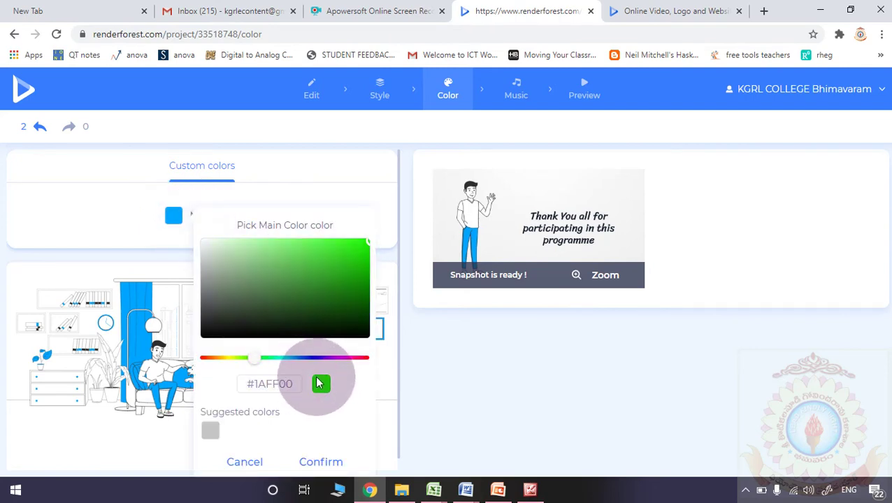
{"action": "left_click", "coordinate": [321, 463]}
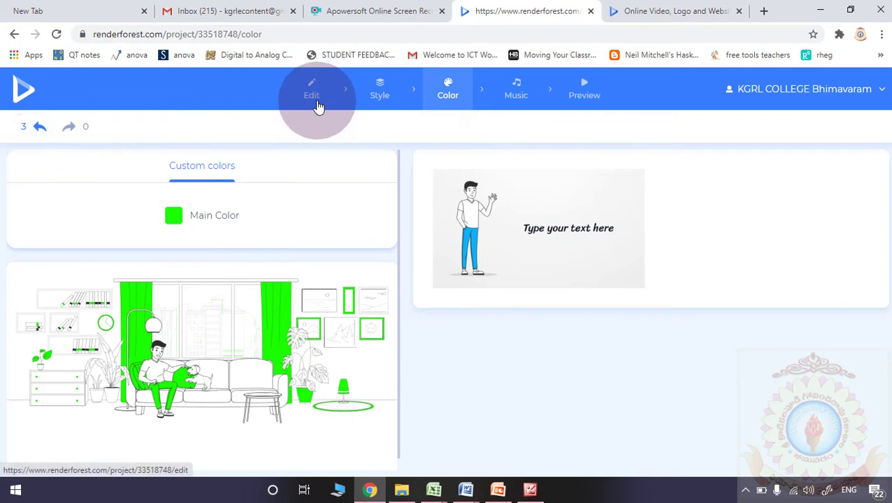
{"action": "left_click", "coordinate": [411, 94]}
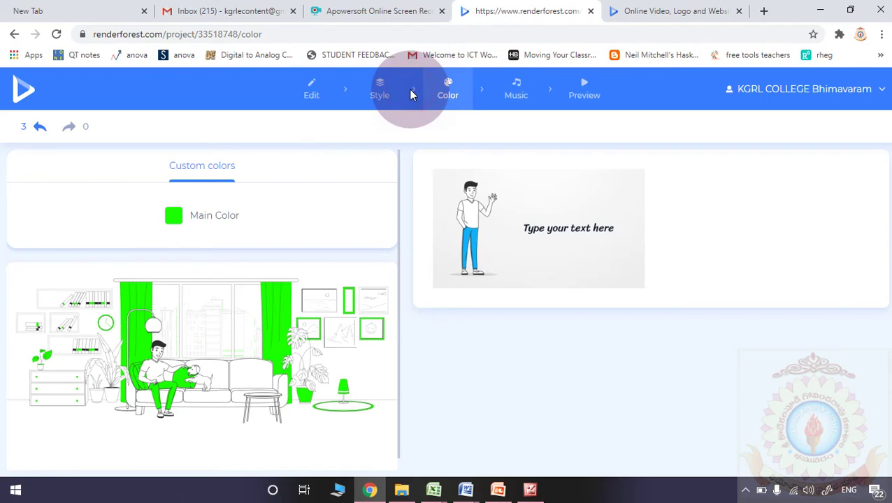
- Export the free 360p preview from the Preview step
{"action": "left_click", "coordinate": [583, 91]}
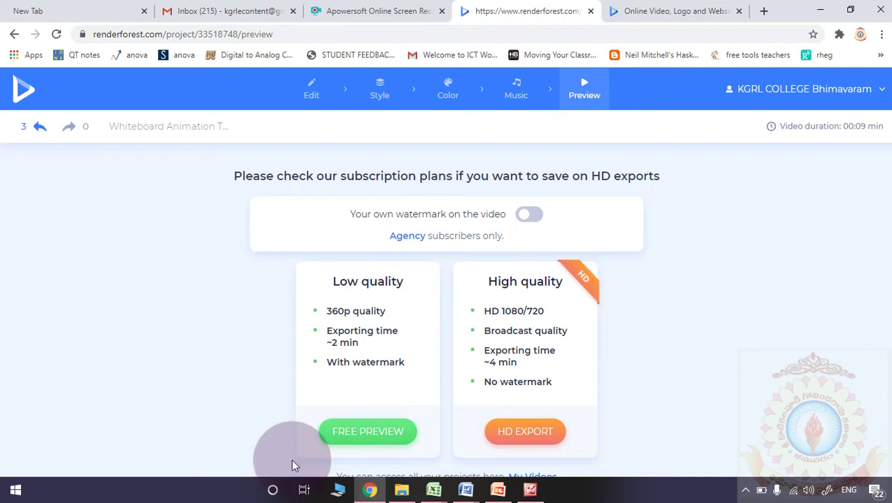
{"action": "left_click", "coordinate": [366, 434]}
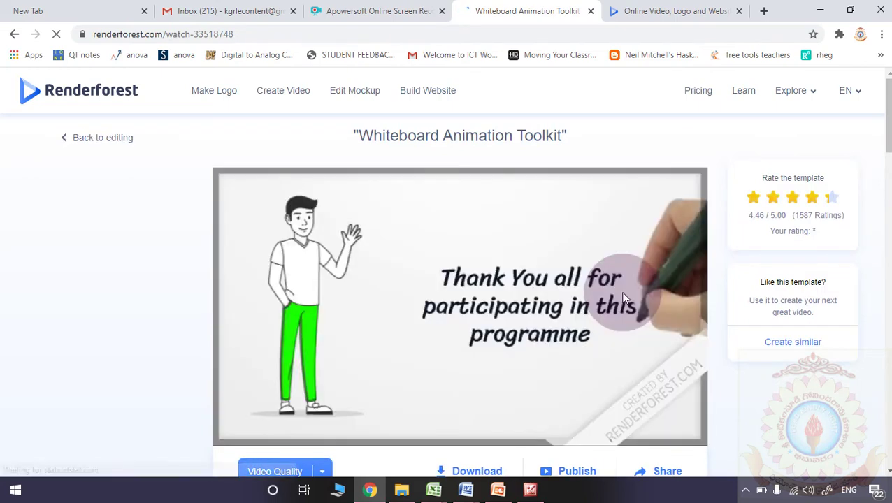
- Play the exported 9-second waving-man preview on its watch page to the end
{"action": "scroll", "coordinate": [446, 276], "scroll_direction": "down", "scroll_amount": 1}
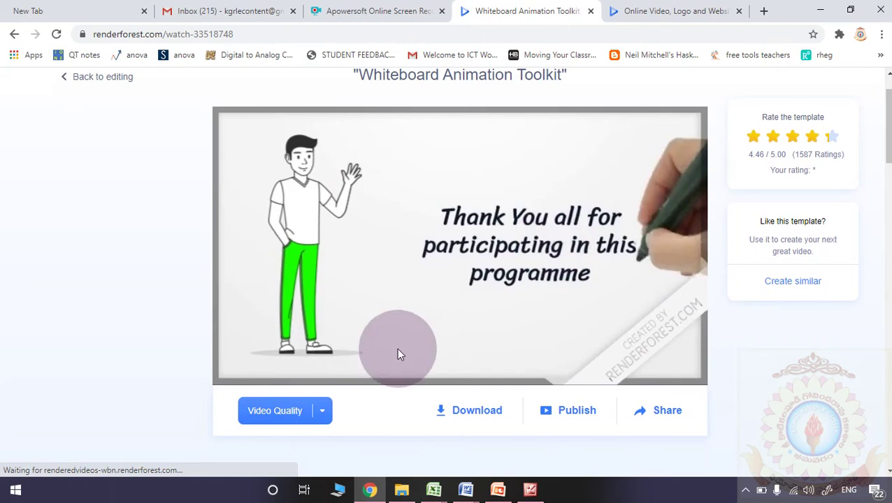
{"action": "left_click", "coordinate": [396, 284]}
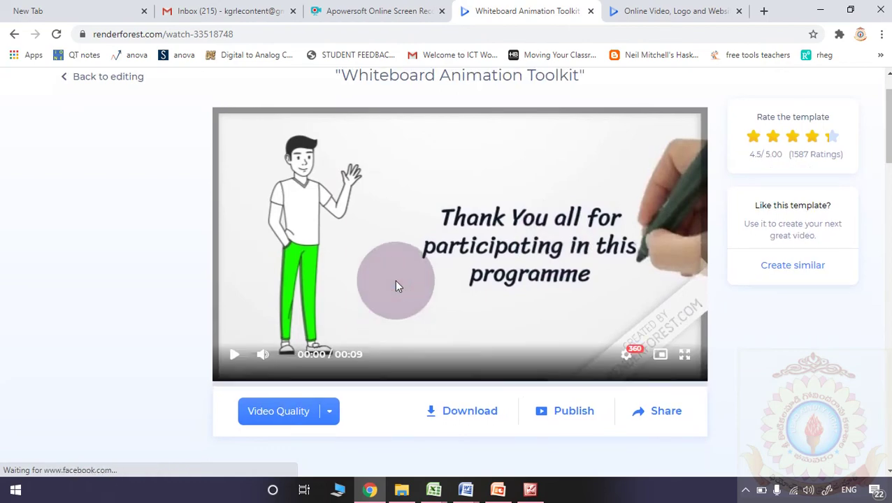
{"action": "left_click", "coordinate": [233, 357]}
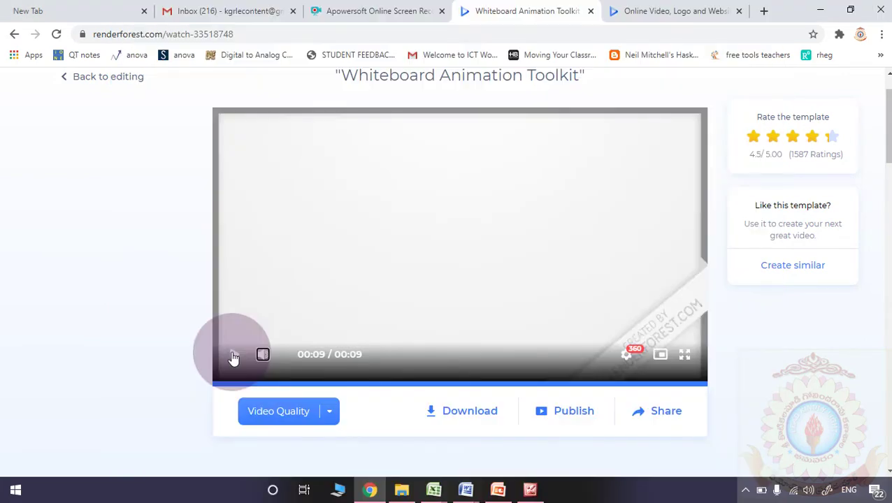
- Replay the preview, pause it around 00:05, and show the Video Quality options
{"action": "left_click", "coordinate": [232, 355]}
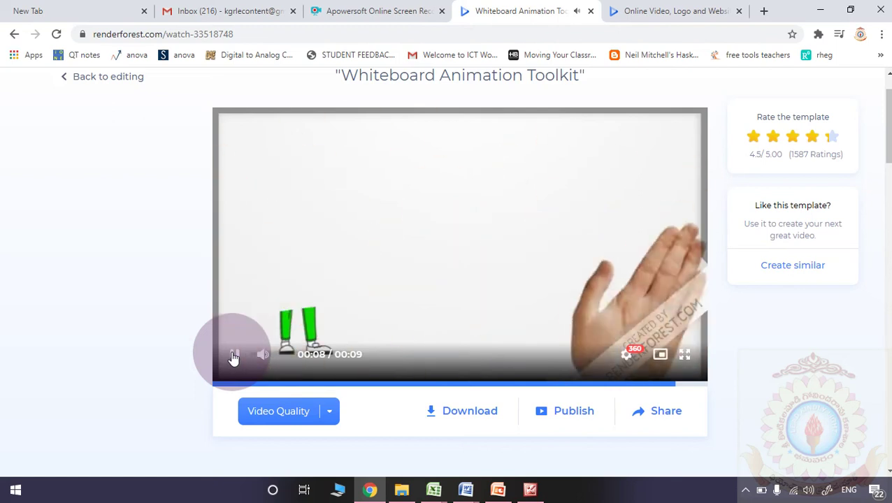
{"action": "left_click", "coordinate": [234, 356]}
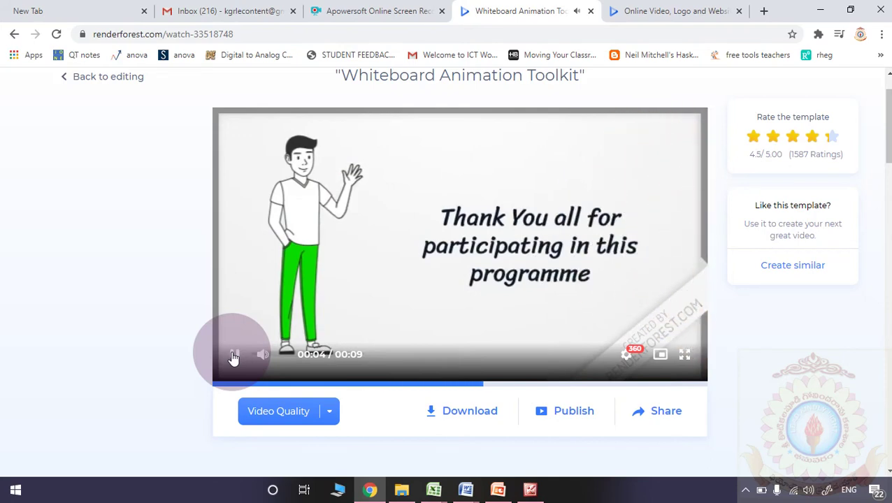
{"action": "left_click", "coordinate": [233, 357]}
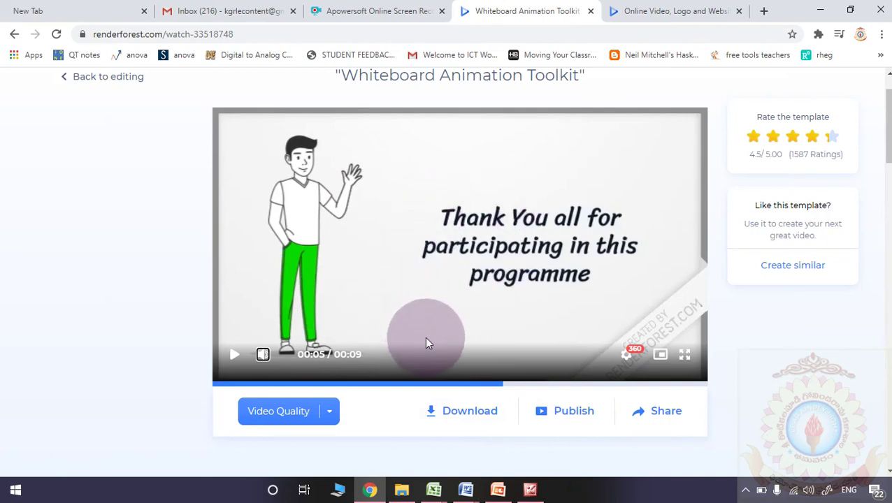
{"action": "left_click", "coordinate": [330, 413]}
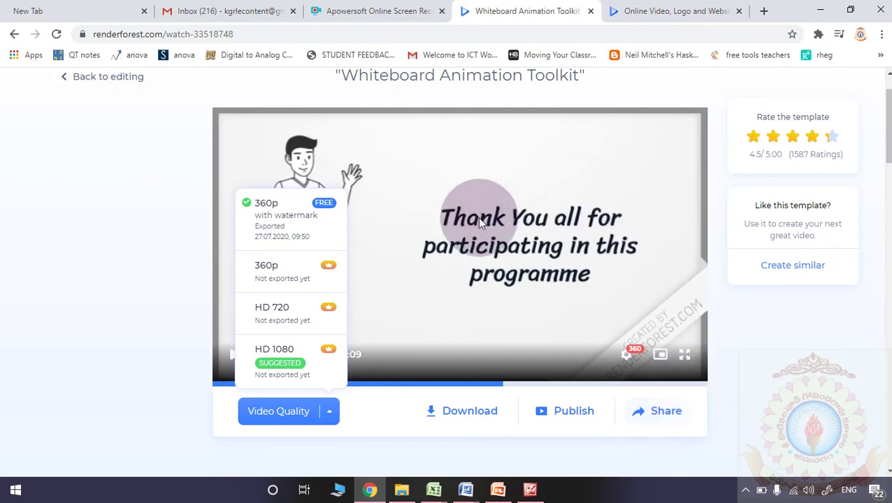
- Dismiss the Video Quality dropdown by clicking an empty area of the page
{"action": "left_click", "coordinate": [144, 372]}
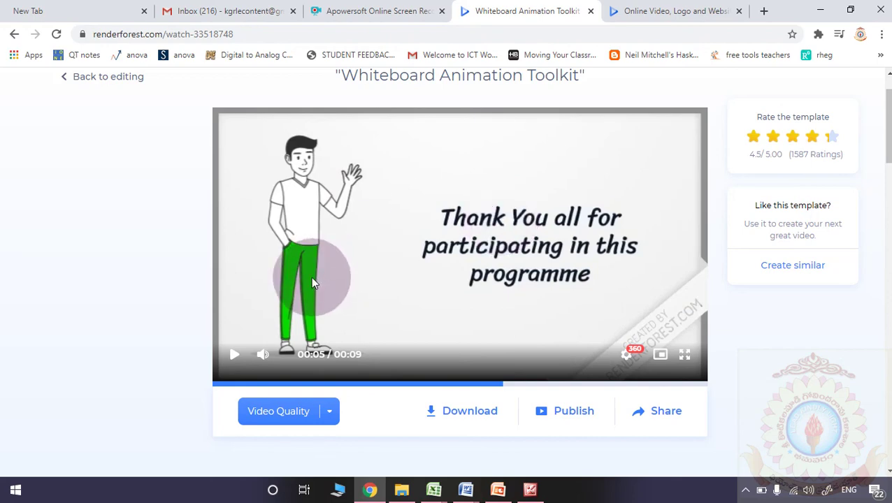
- Resume the preview and restart it from 00:00
{"action": "left_click", "coordinate": [237, 362]}
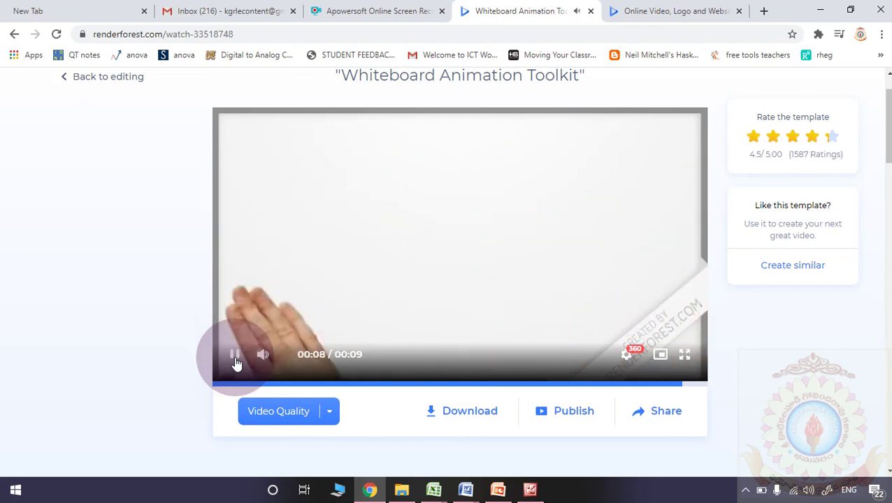
{"action": "left_click", "coordinate": [236, 362]}
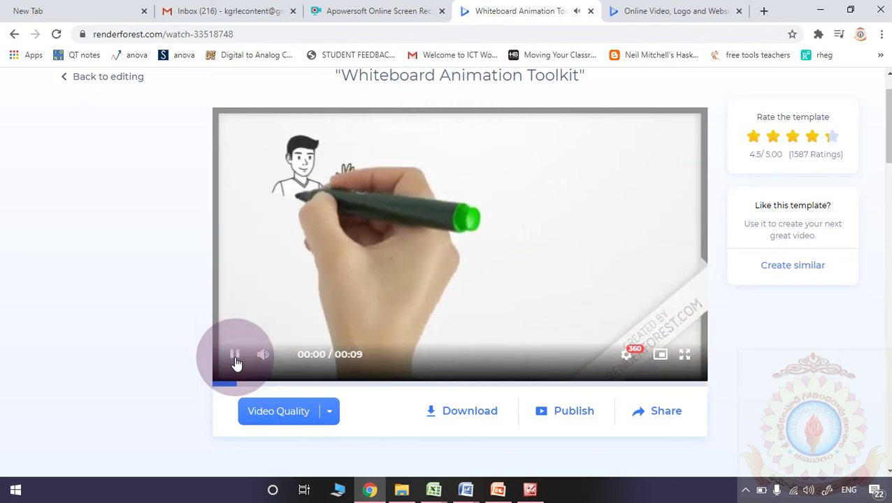